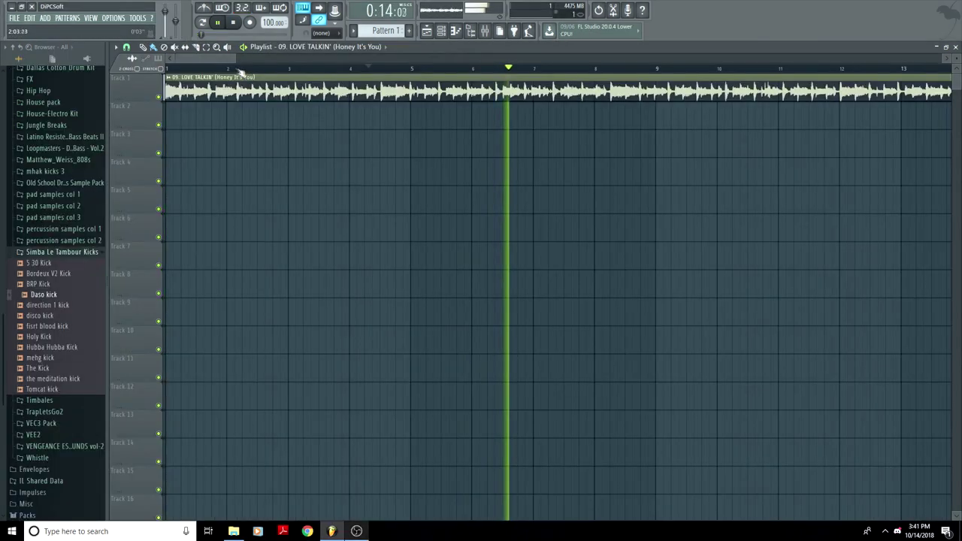
Set the project tempo to 106 BPM and cut off the LOVE TALKIN' clip on track 1 after its first four bars
left_click_drag(259, 24, 259, 18)
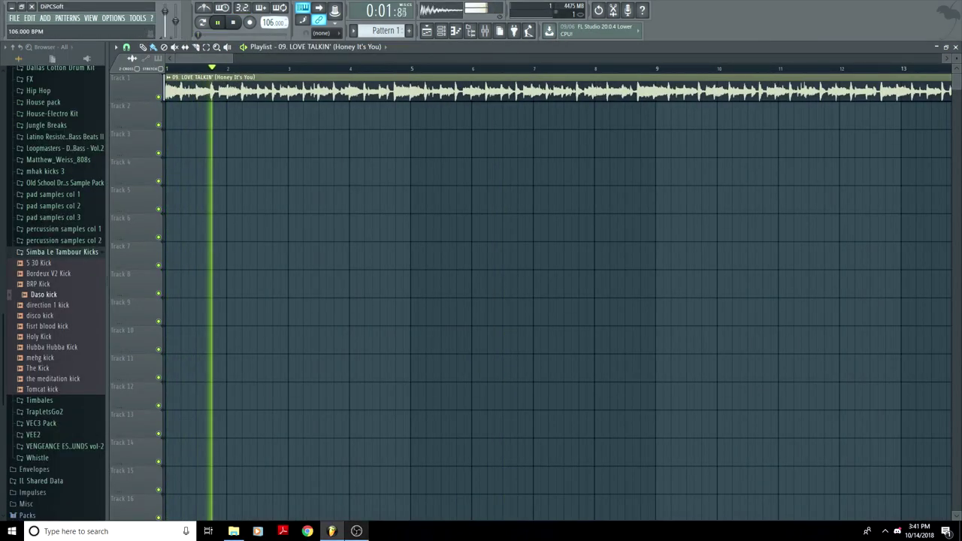
scroll(414, 75, "up", 3)
left_click(208, 46)
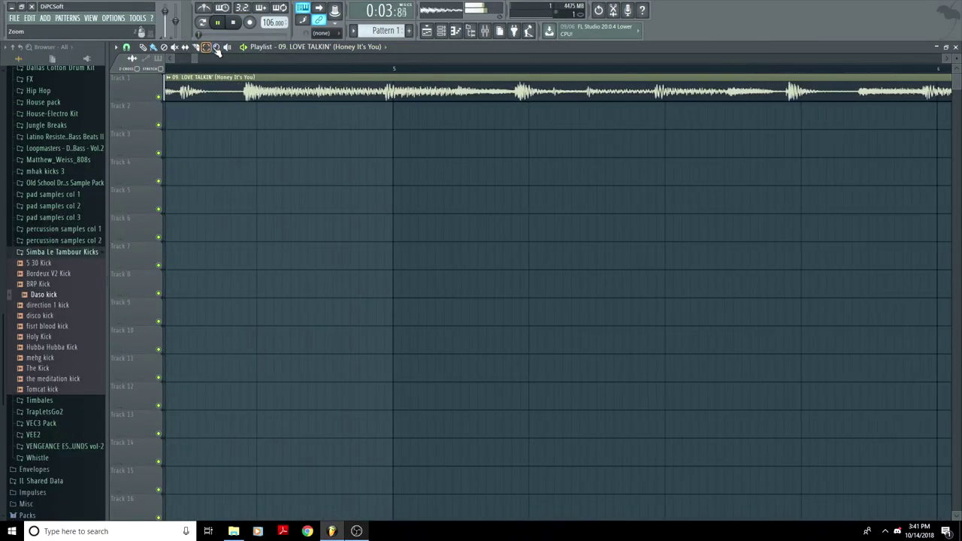
scroll(389, 74, "up", 2)
left_click(152, 46)
right_click(397, 87)
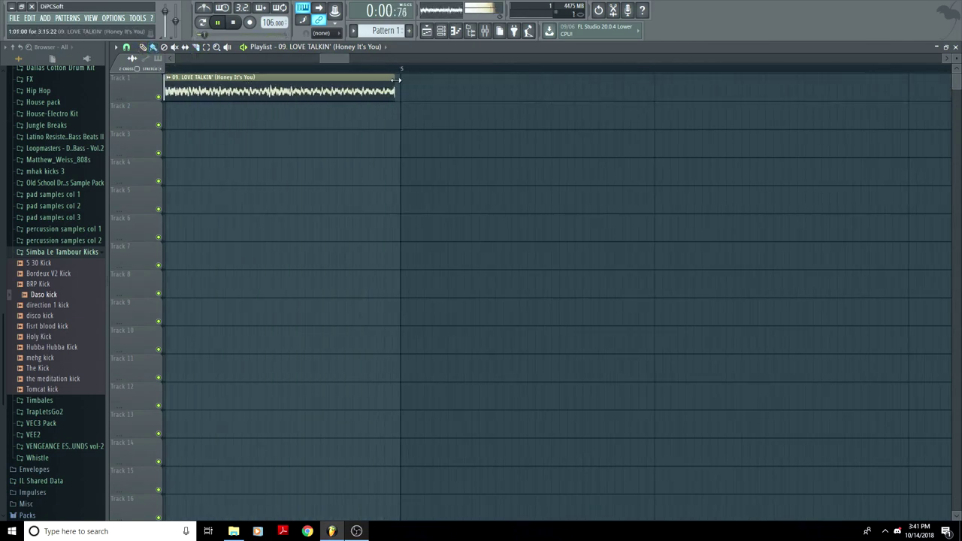
scroll(404, 71, "down", 3)
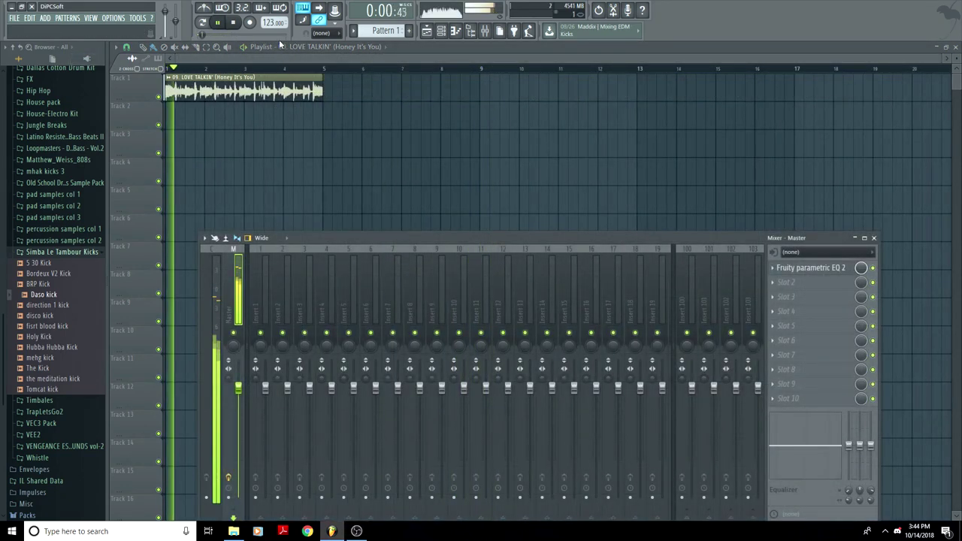
Fill the Daso kick channel with a note on every four steps
key("F9")
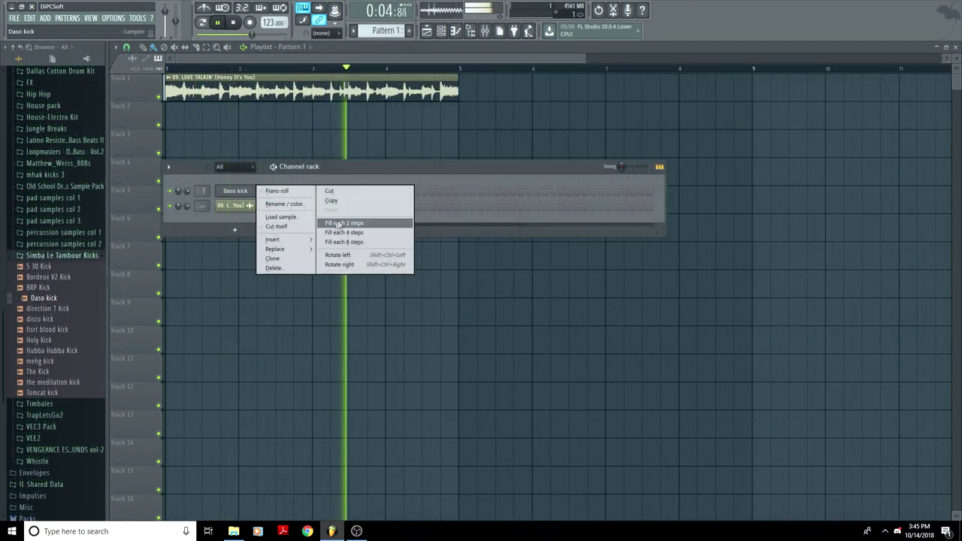
left_click(344, 223)
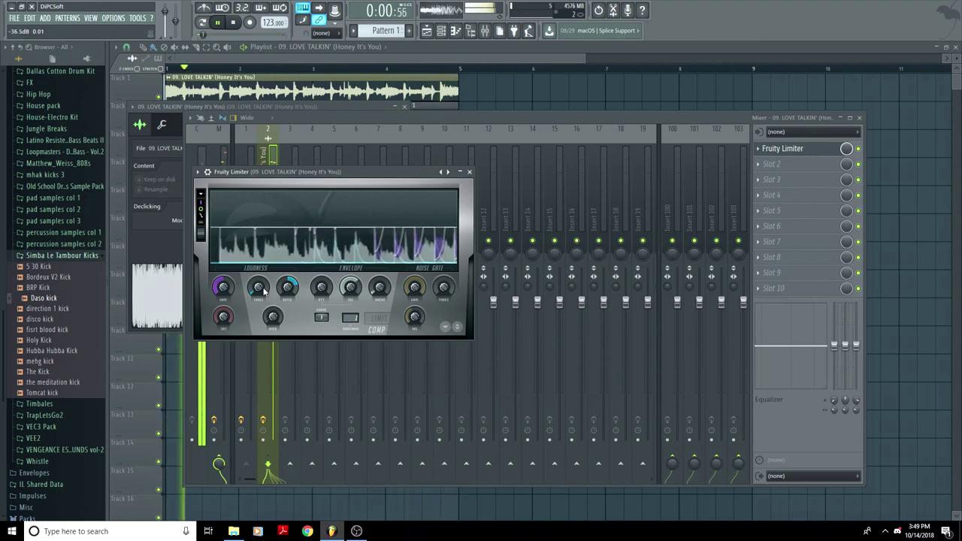
Close the Fruity Limiter and the remaining open windows so that only the playlist is showing
left_click(469, 171)
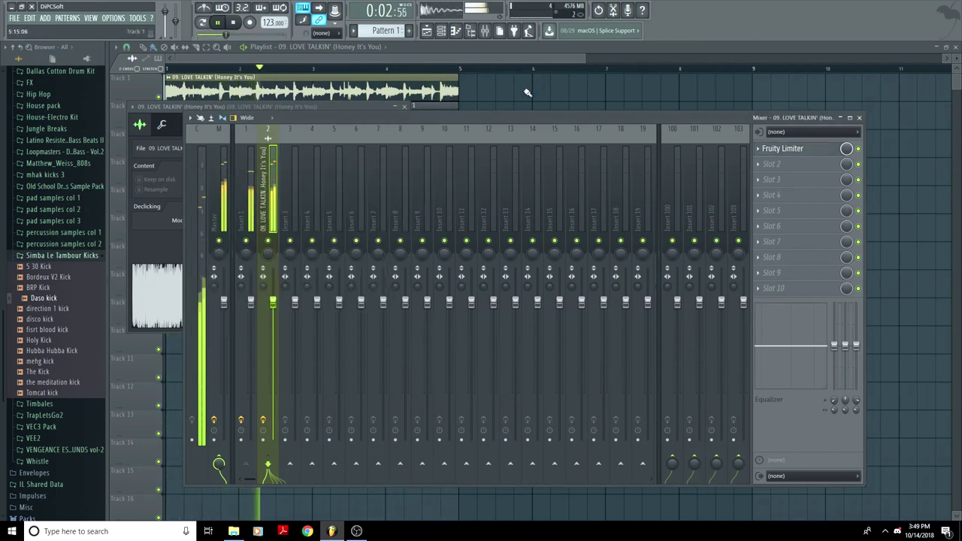
key("F12")
scroll(180, 71, "up", 3)
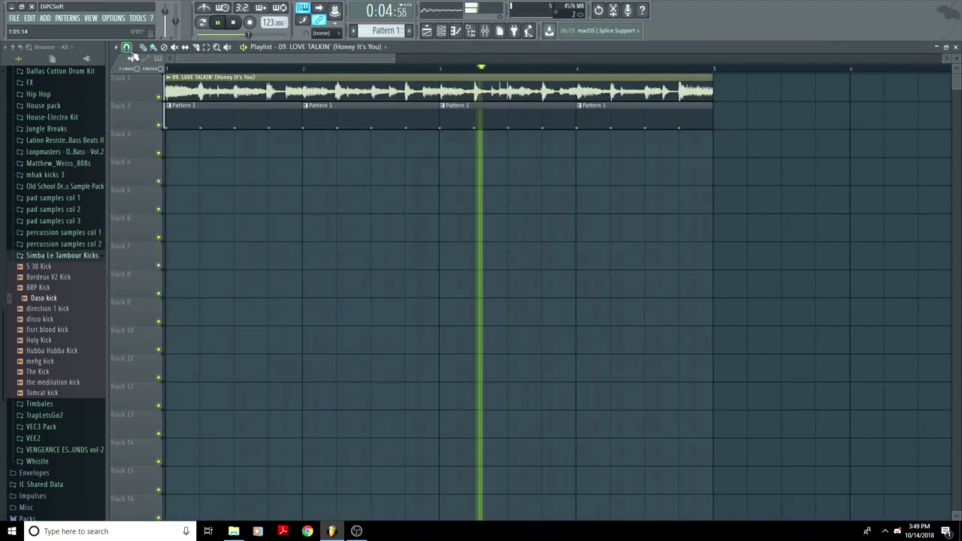
Slice the LOVE TALKIN' clip at its beats from bar 1 onward and slip the slices into time with the kick pattern
scroll(176, 76, "up", 4)
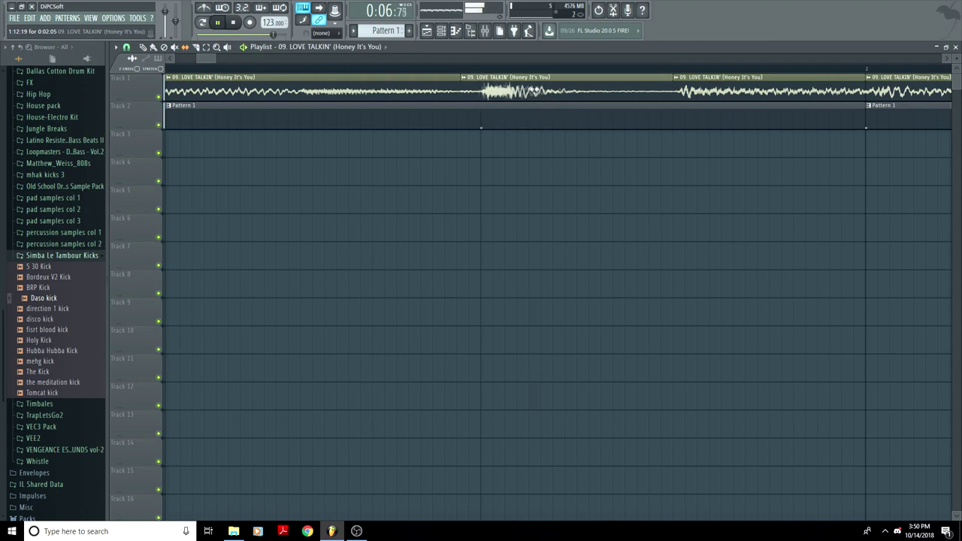
scroll(521, 71, "down", 4)
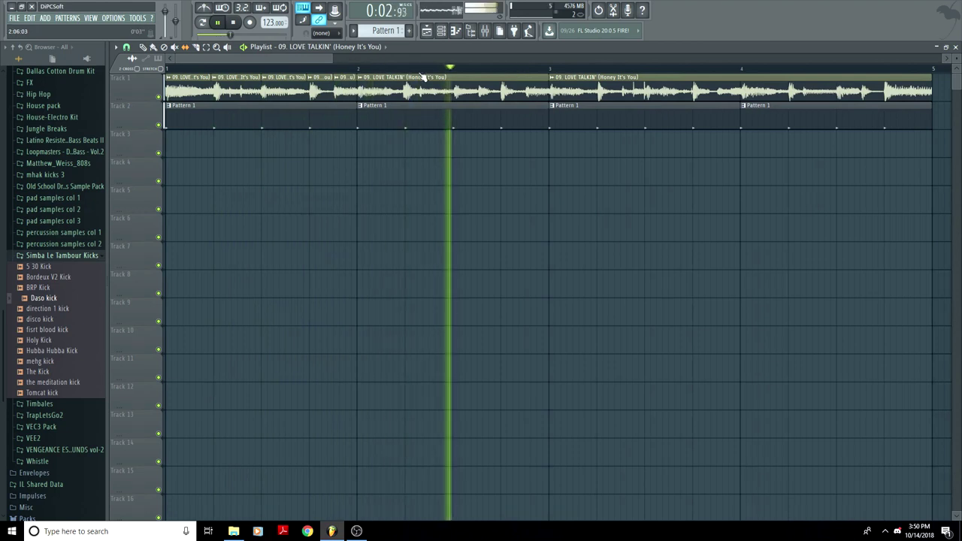
scroll(404, 76, "up", 2)
scroll(404, 75, "up", 2)
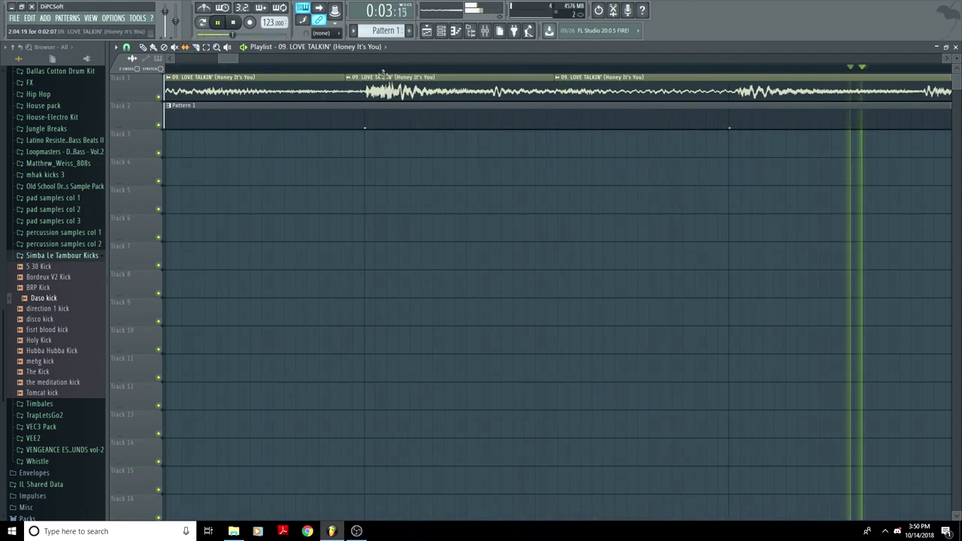
scroll(379, 72, "down", 4)
scroll(379, 71, "down", 3)
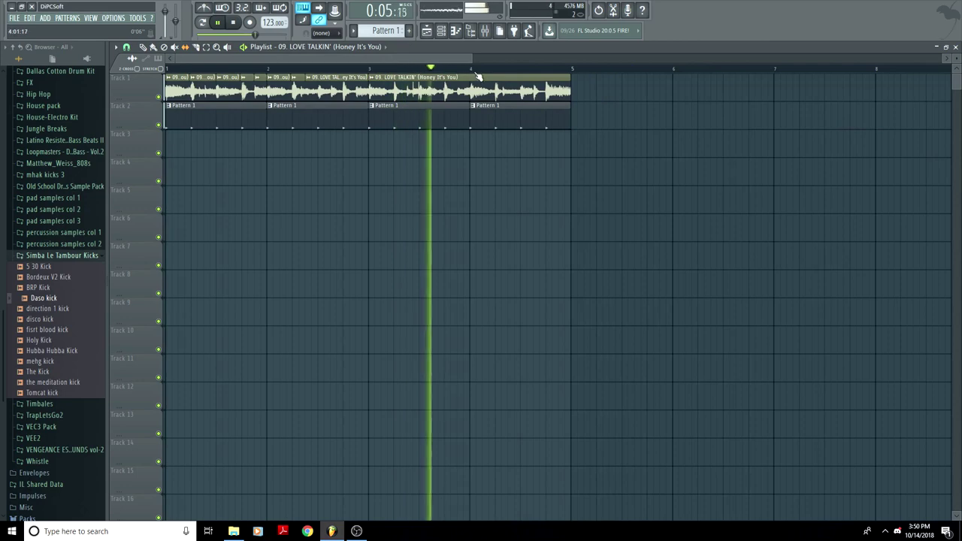
scroll(480, 75, "up", 3)
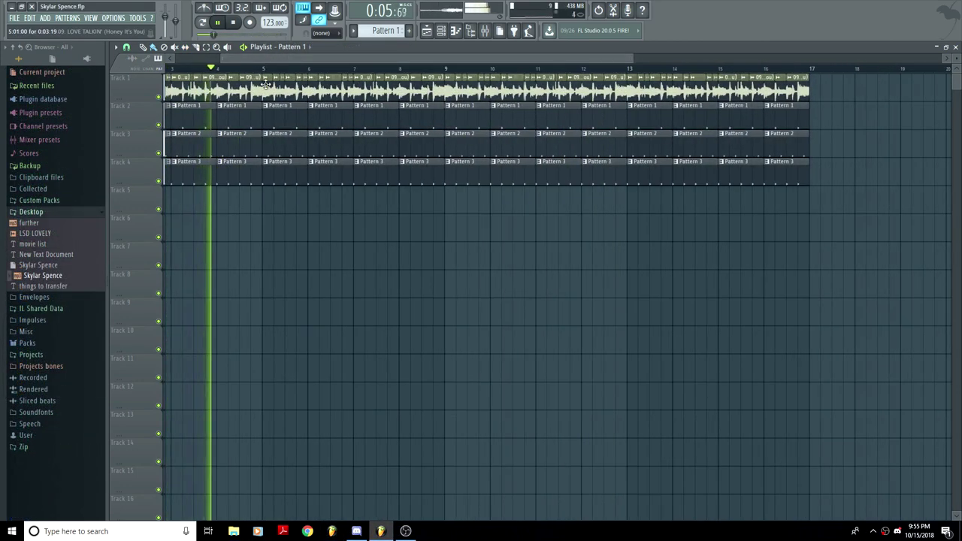
Replace the track 1 slices between bars 5 and 9 with one uncut LOVE TALKIN' clip, and clear track 1 from bar 9 to 17
left_click_drag(265, 85, 440, 91)
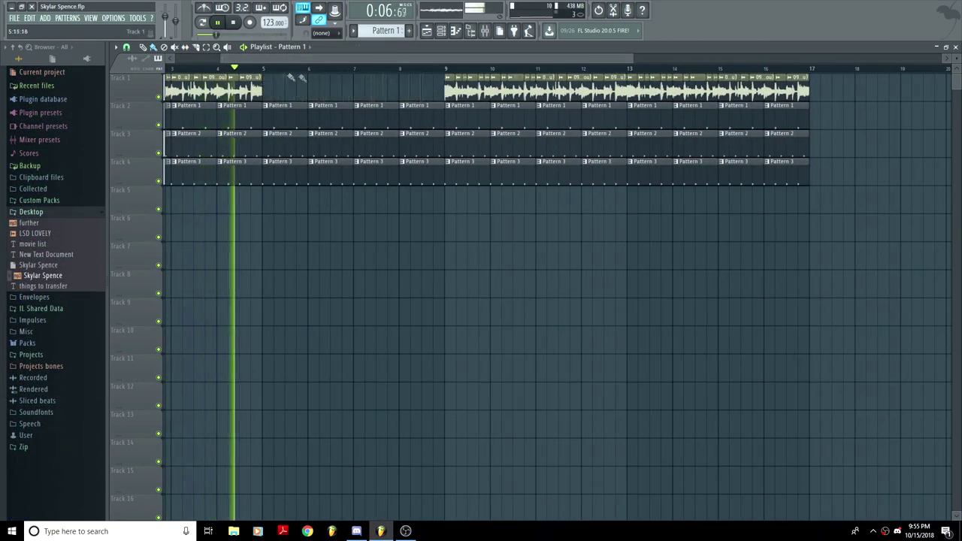
scroll(245, 69, "up", 3)
left_click(136, 58)
key("space")
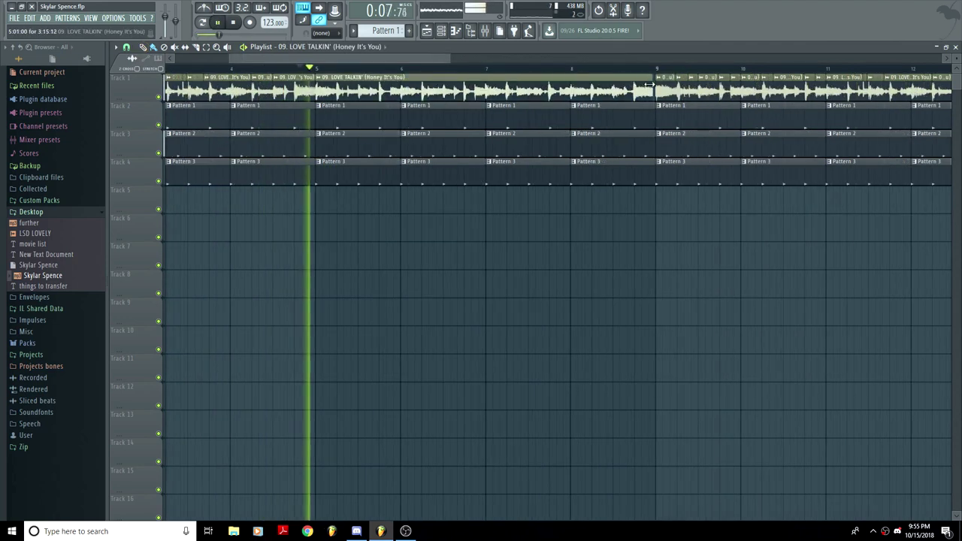
scroll(648, 71, "down", 3)
left_click_drag(562, 91, 911, 96)
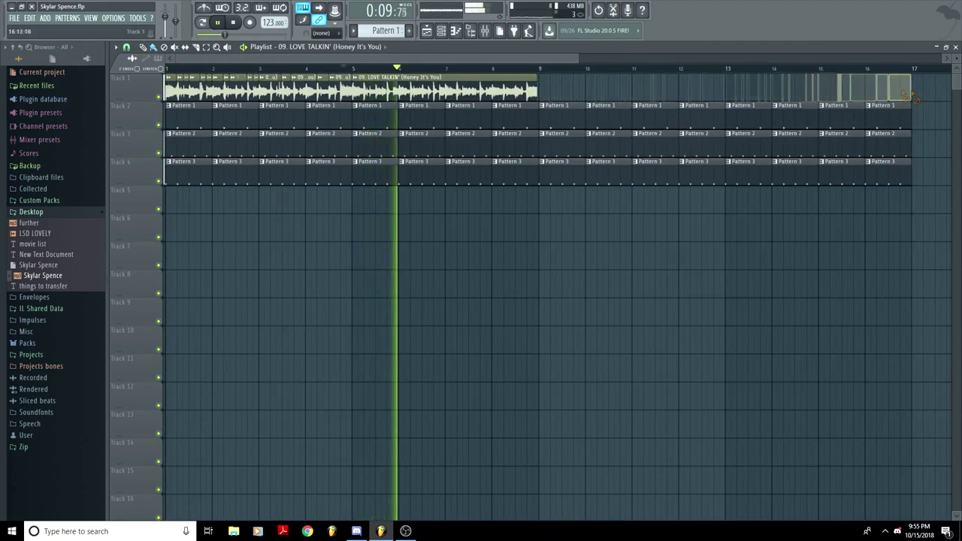
Extend the chopped phrase at bar 5 on track 1 to three beats and get the Slice tool ready for it
scroll(541, 69, "up", 5)
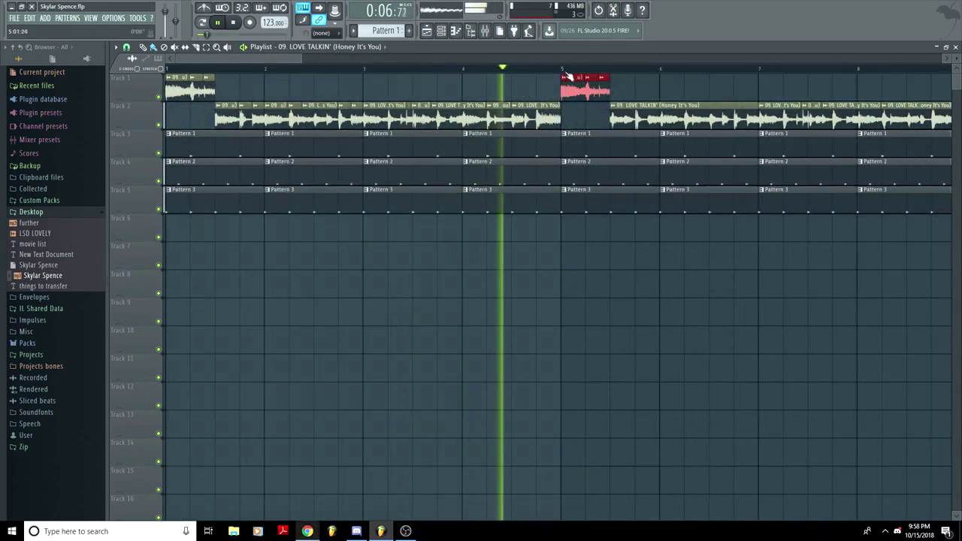
scroll(569, 77, "down", 2)
scroll(529, 73, "down", 2)
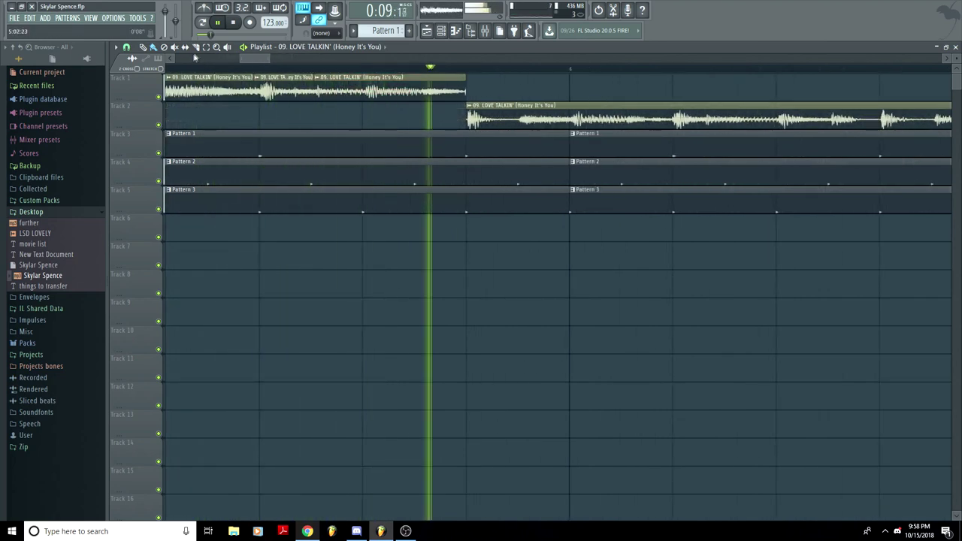
left_click(198, 51)
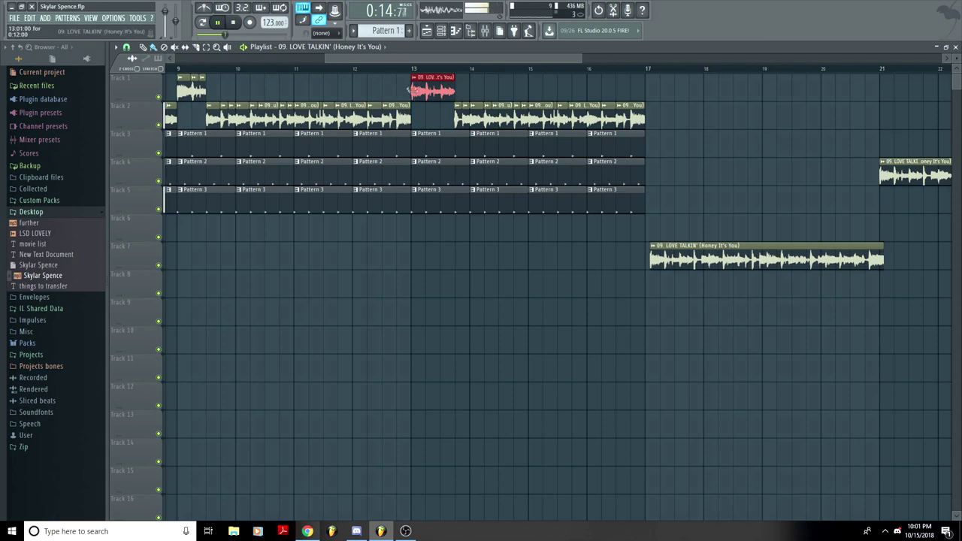
Play the arrangement from about bar 14 to check how the phrase at bar 13 leads into the track 2 slices
scroll(417, 73, "up", 3)
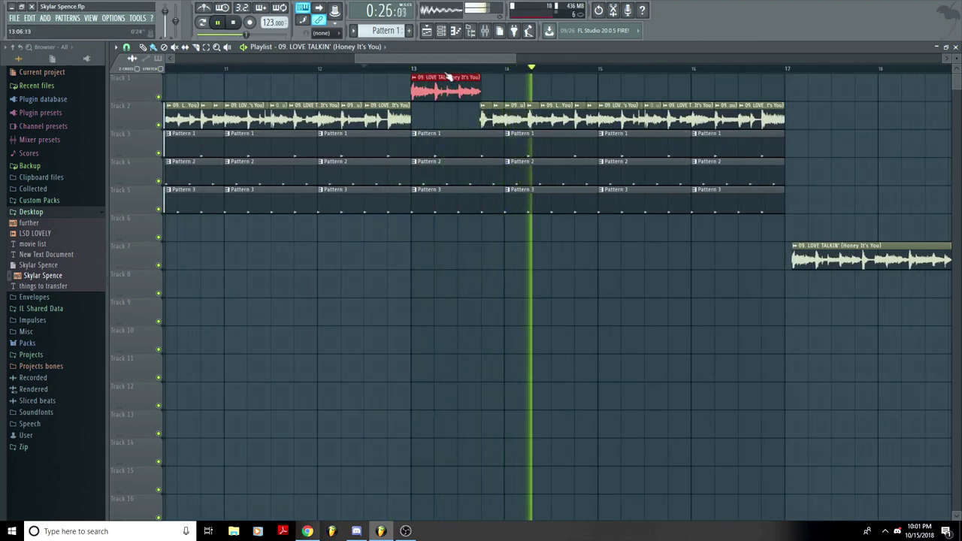
scroll(447, 77, "up", 3)
scroll(445, 75, "down", 3)
left_click(493, 69)
scroll(496, 69, "down", 3)
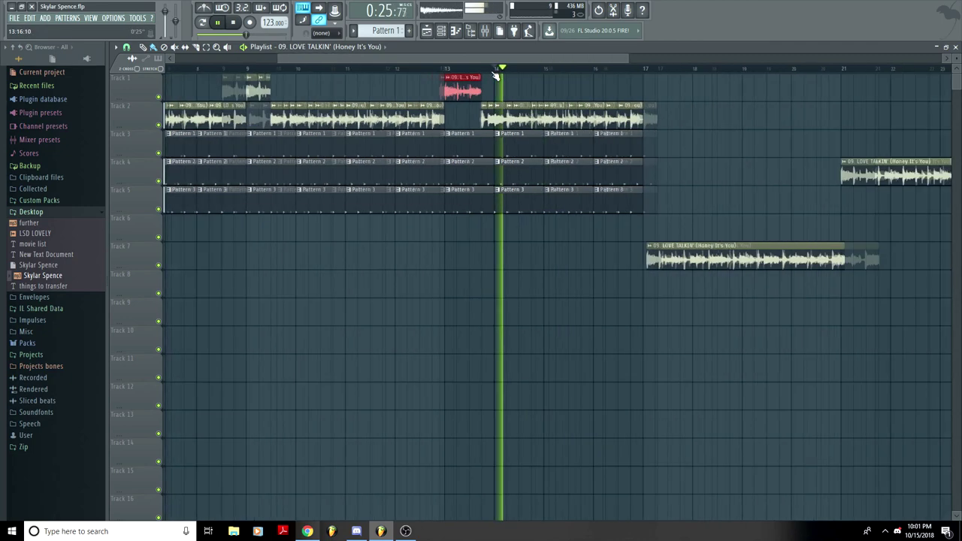
Change the playlist snap, slice and slip the track 6 sample into time from bar 17, and extend its last slice to about bar 35
left_click_drag(464, 61, 460, 62)
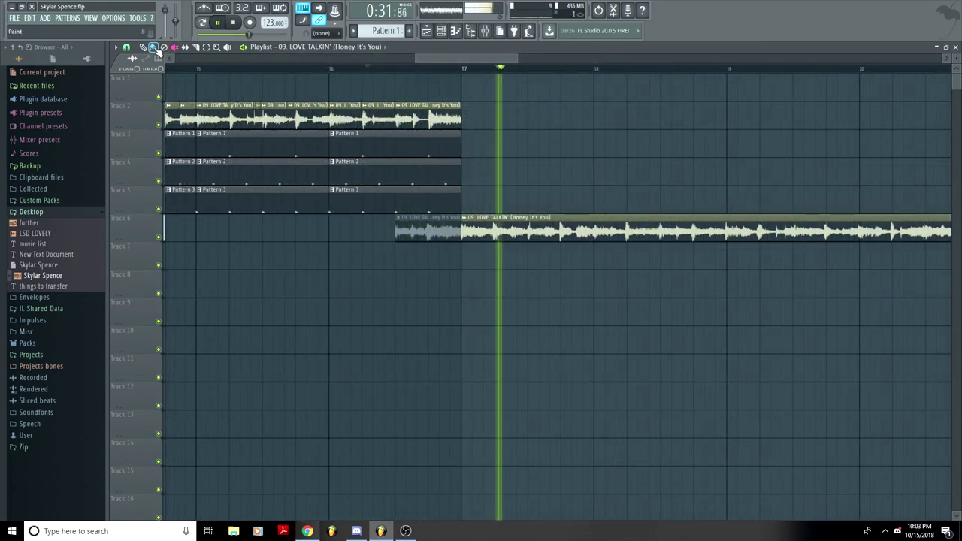
left_click_drag(429, 62, 447, 60)
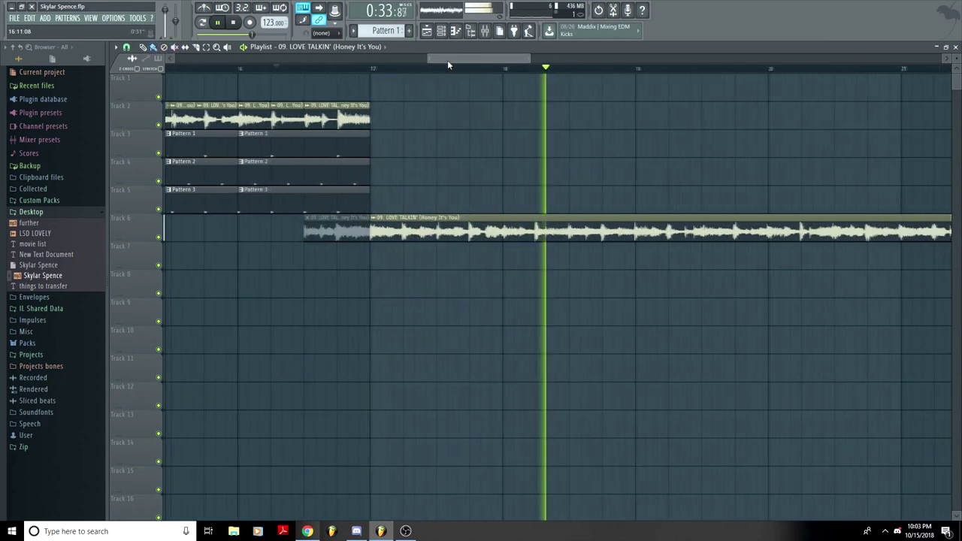
left_click(129, 48)
left_click(147, 95)
left_click(185, 47)
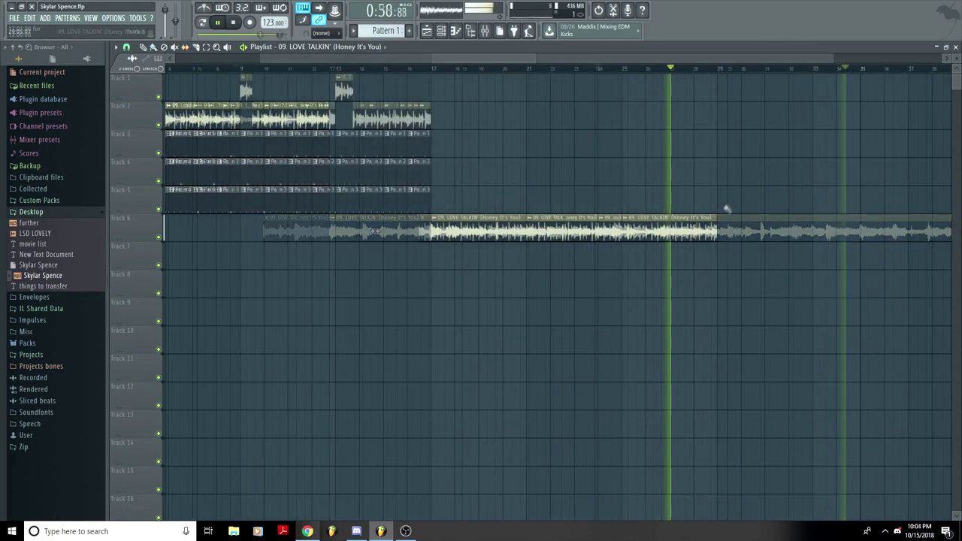
left_click_drag(726, 210, 860, 223)
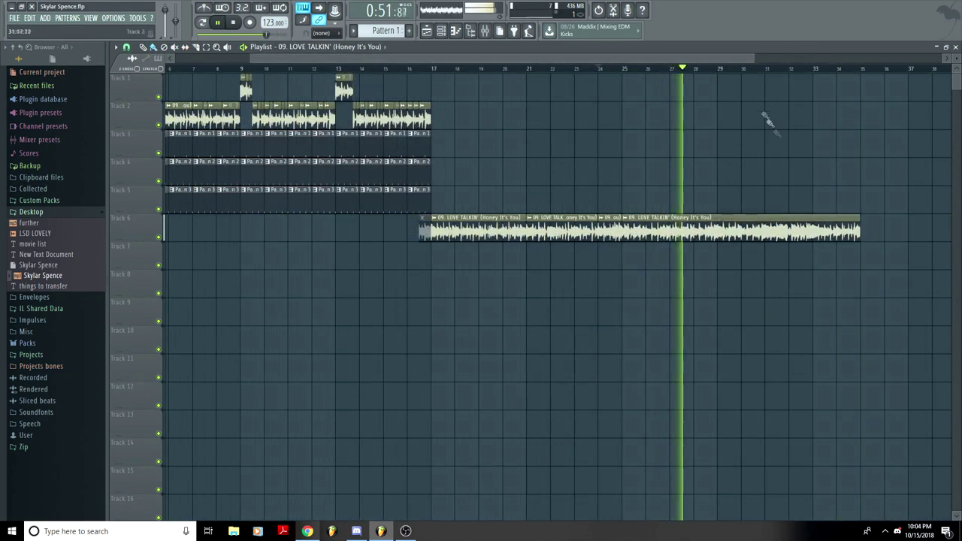
Mute the one-bar LOVE TALKIN' slice at bar 18 on track 6
scroll(767, 70, "up", 4)
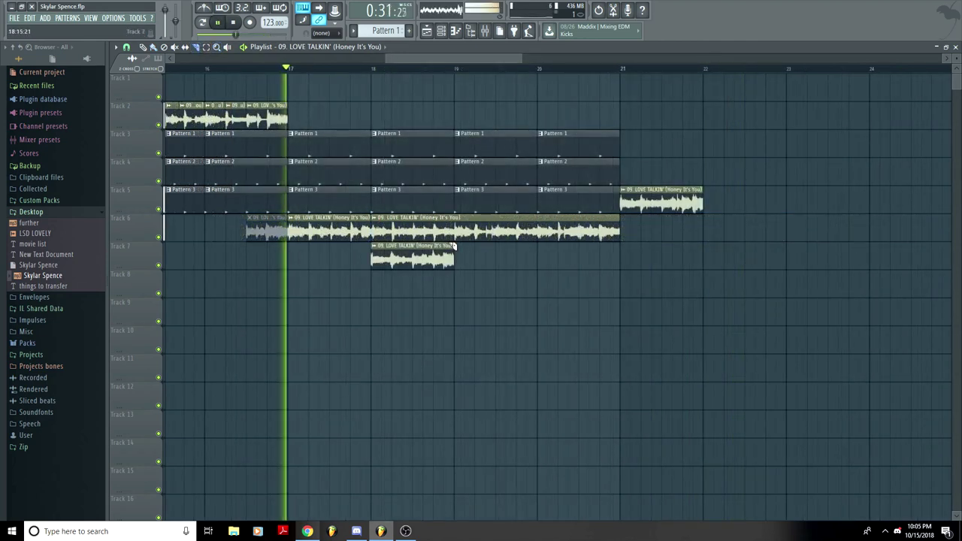
left_click(174, 47)
left_click(398, 237)
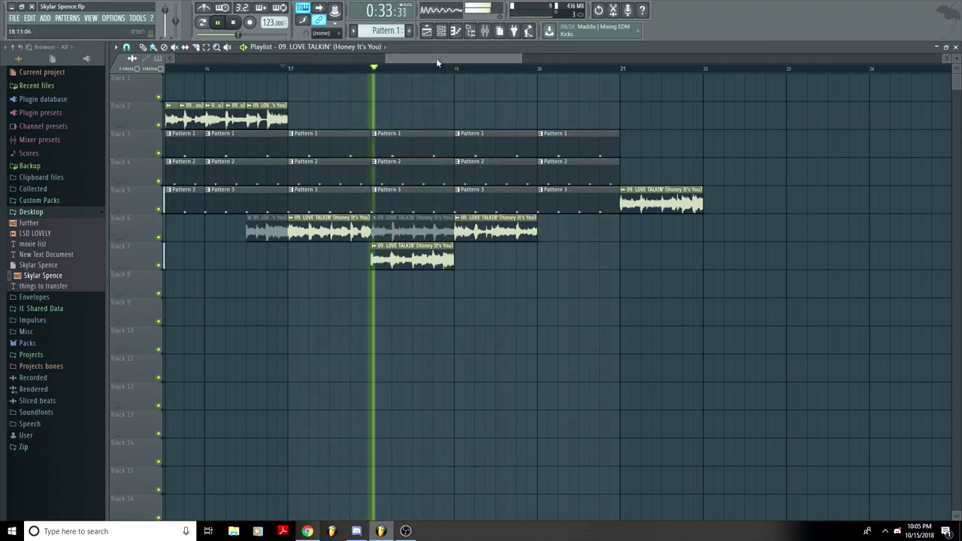
Move the muted slice from bar 18 on track 6 to bar 20 on track 7 and unmute it
left_click_drag(437, 60, 449, 67)
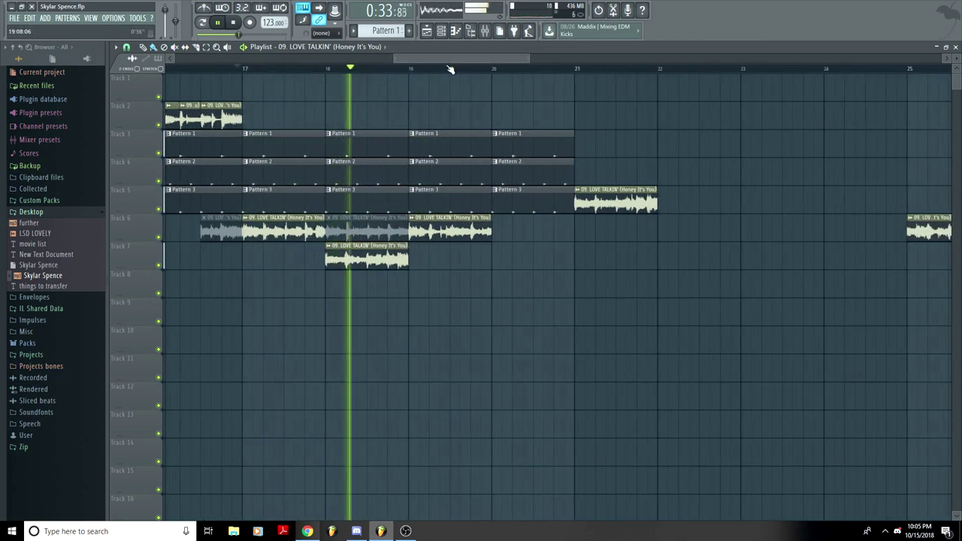
scroll(449, 68, "down", 1)
left_click_drag(388, 225, 535, 270)
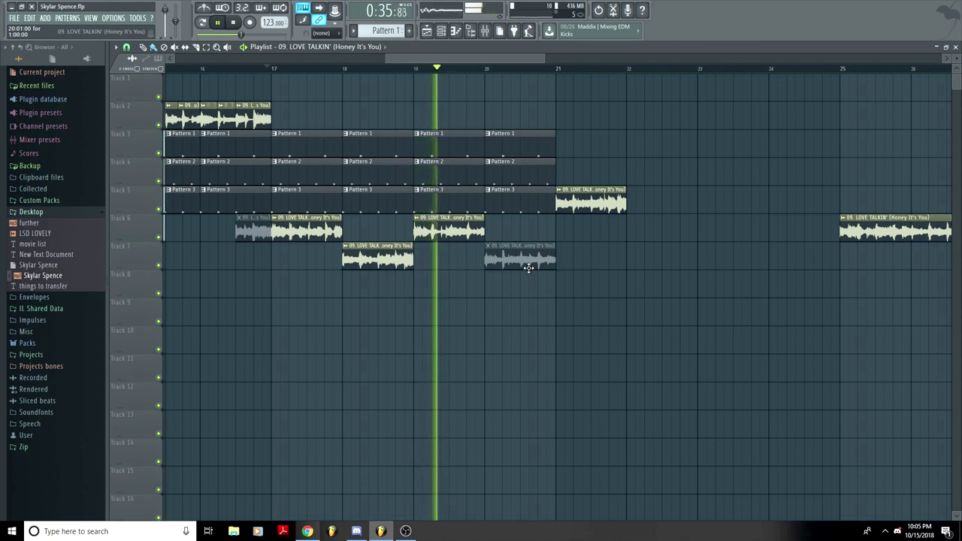
left_click(510, 267)
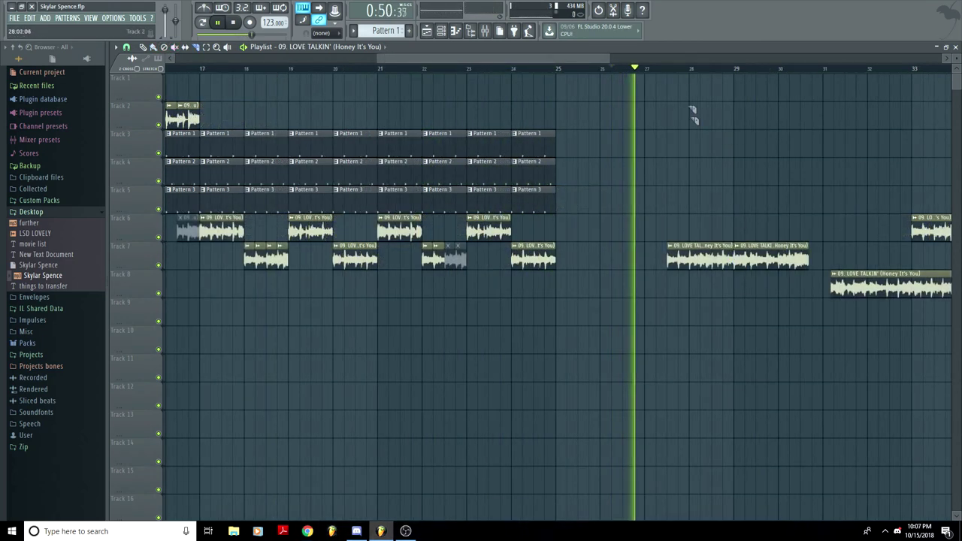
Replace the chopped pieces at bar 22 on track 7 with a single one-bar clip, and change the playlist snap setting
left_click(153, 47)
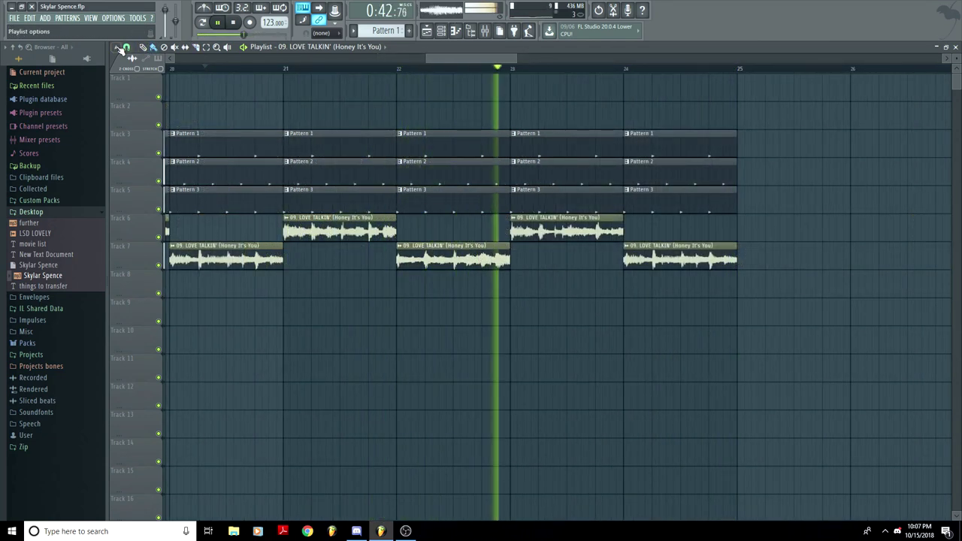
left_click(127, 47)
left_click(129, 100)
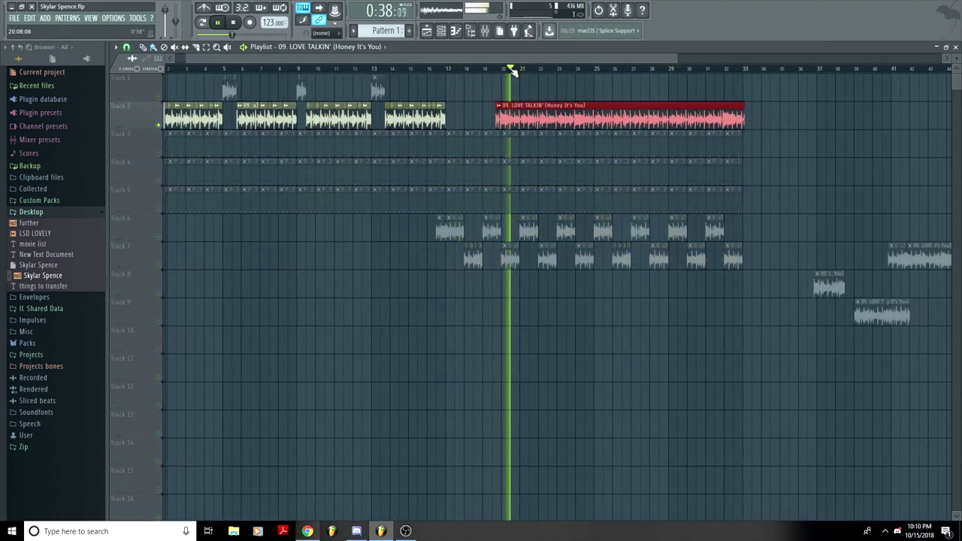
Shift the long selected clip on track 2 earlier, and move the one-bar clip at bar 24 up from track 9 toward track 7
scroll(514, 71, "up", 4)
left_click_drag(475, 123, 345, 123)
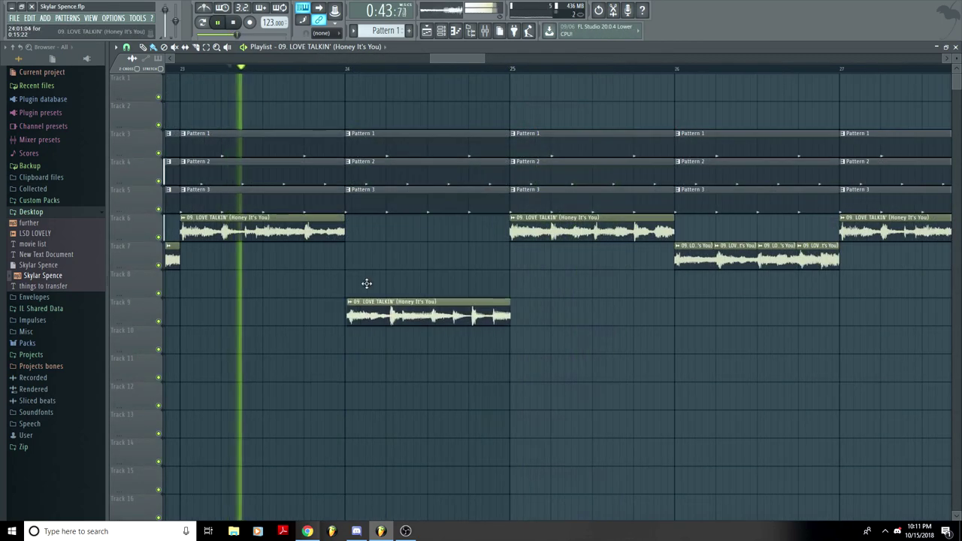
left_click_drag(365, 281, 367, 264)
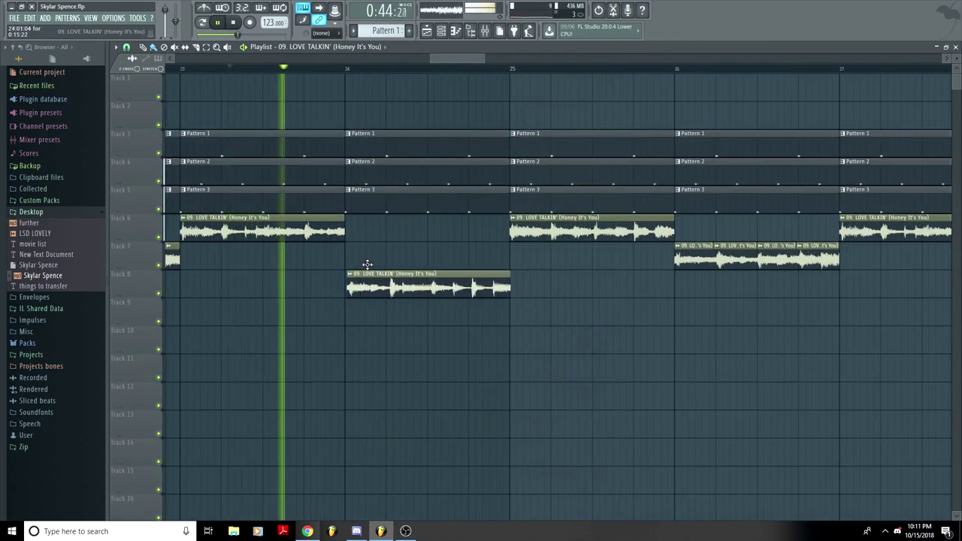
scroll(397, 78, "up", 3)
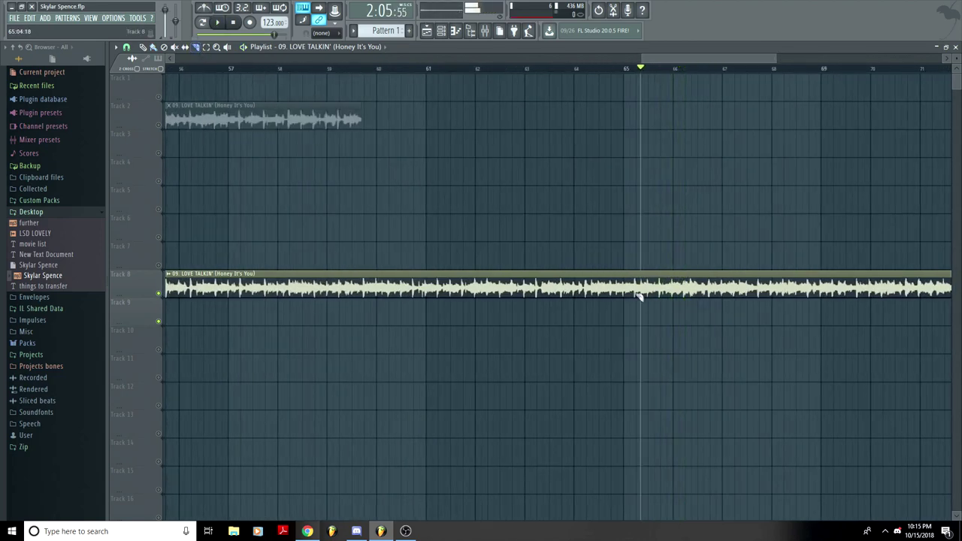
Slice the LOVE TALKIN' sample just after bar 66 on track 8 and at two hits within bar 193 on track 1
left_click_drag(689, 294, 690, 256)
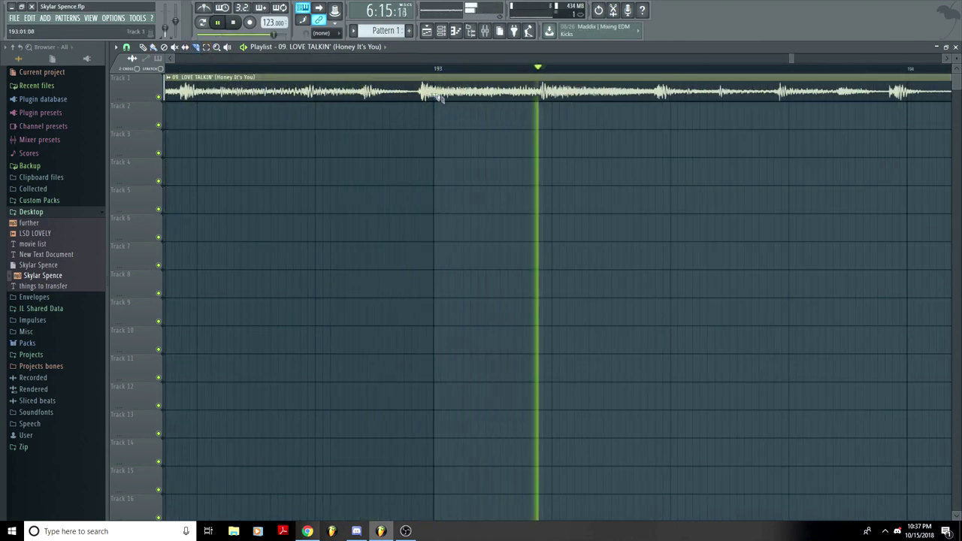
left_click(364, 68)
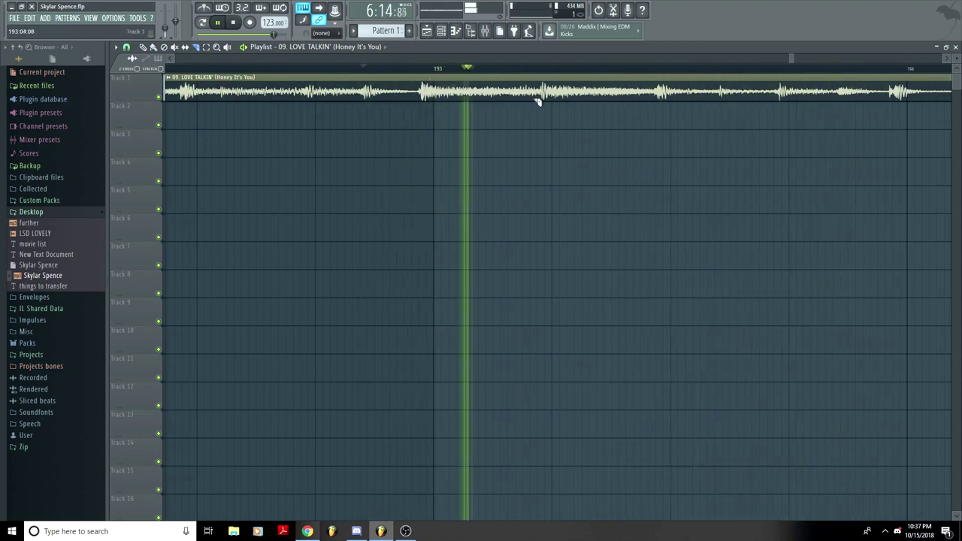
left_click_drag(540, 92, 540, 107)
left_click_drag(774, 90, 774, 107)
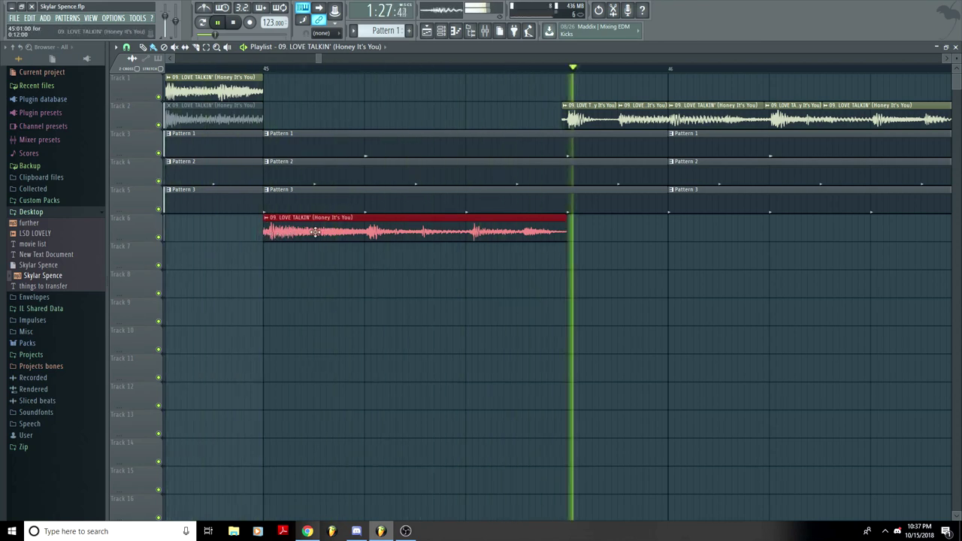
Add another LOVE TALKIN' clip at bar 53 on track 1 and extend its end to bar 57
scroll(563, 68, "up", 3)
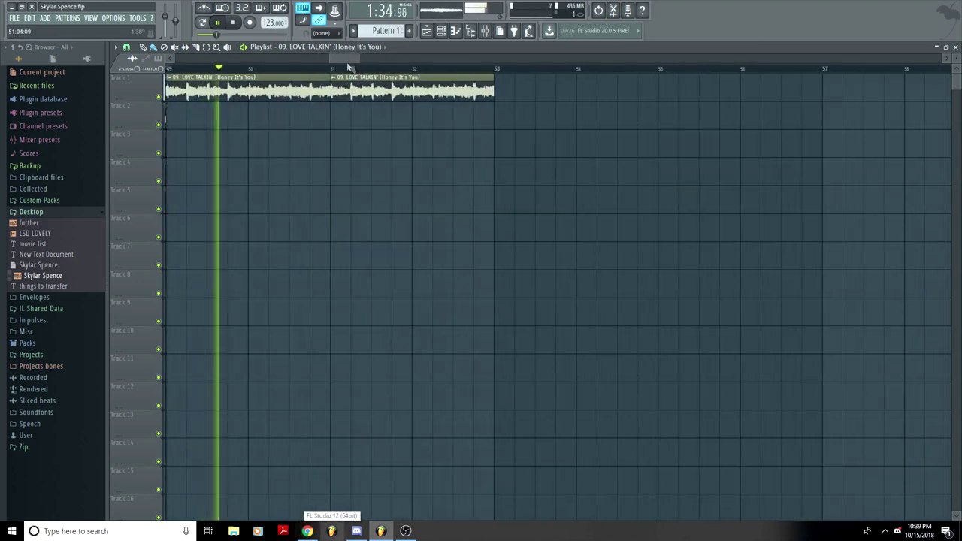
scroll(354, 73, "down", 3)
left_click_drag(382, 93, 378, 96)
left_click_drag(487, 122, 504, 121)
scroll(475, 74, "down", 2)
right_click(479, 104)
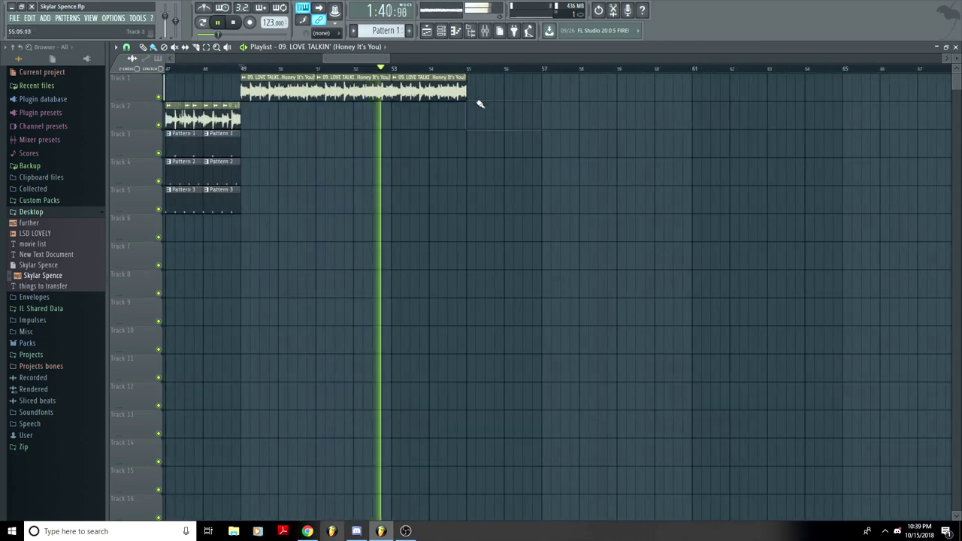
left_click_drag(469, 96, 544, 115)
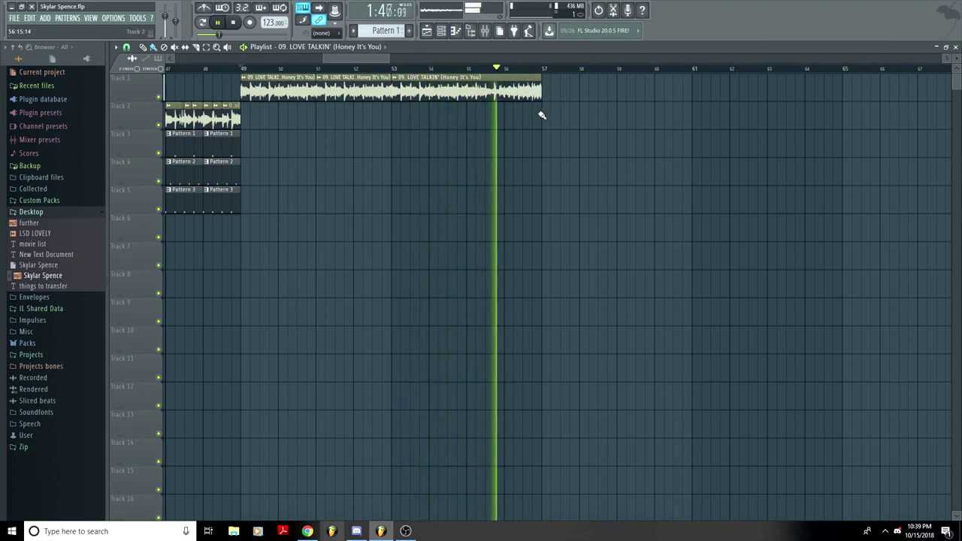
Play back the chopped sample in the opening bars from about bar 2
scroll(364, 68, "down", 3)
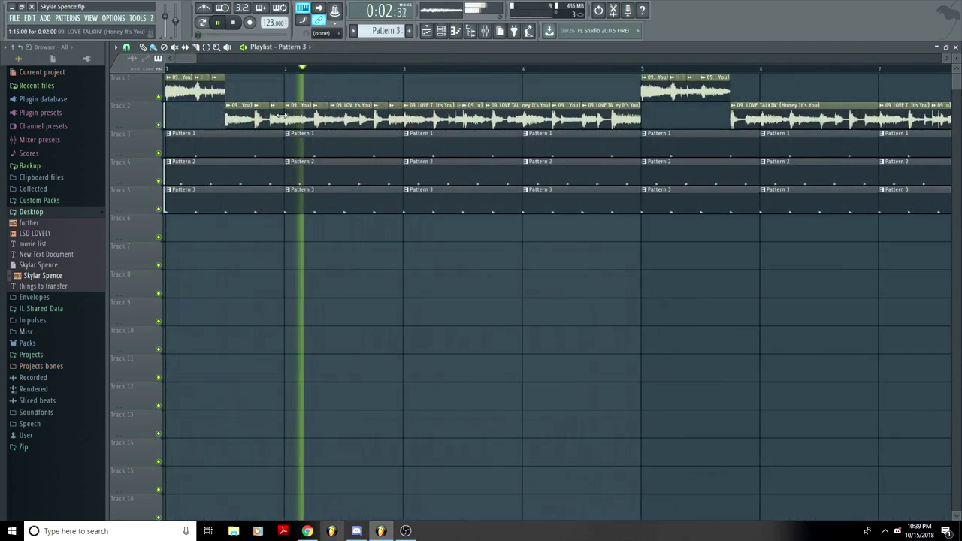
left_click(282, 115)
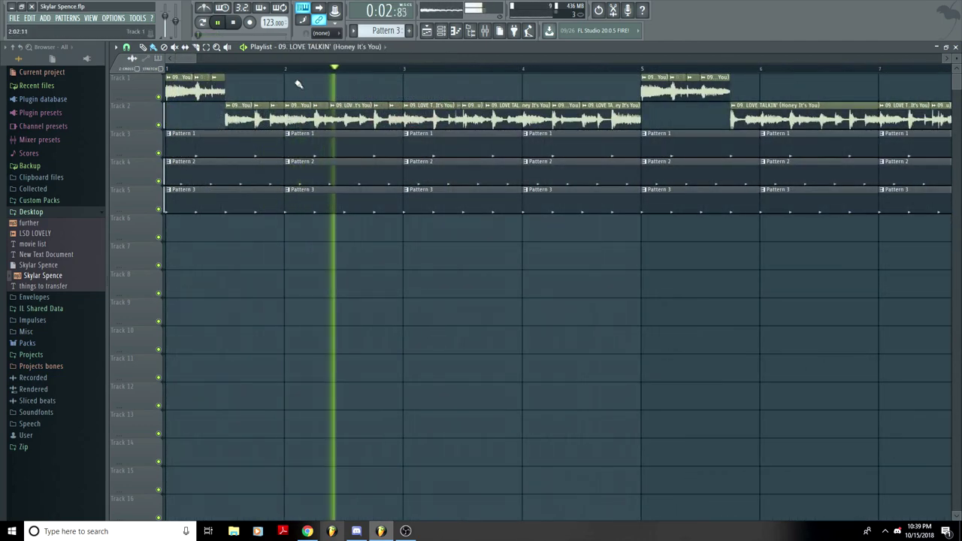
scroll(286, 72, "down", 8)
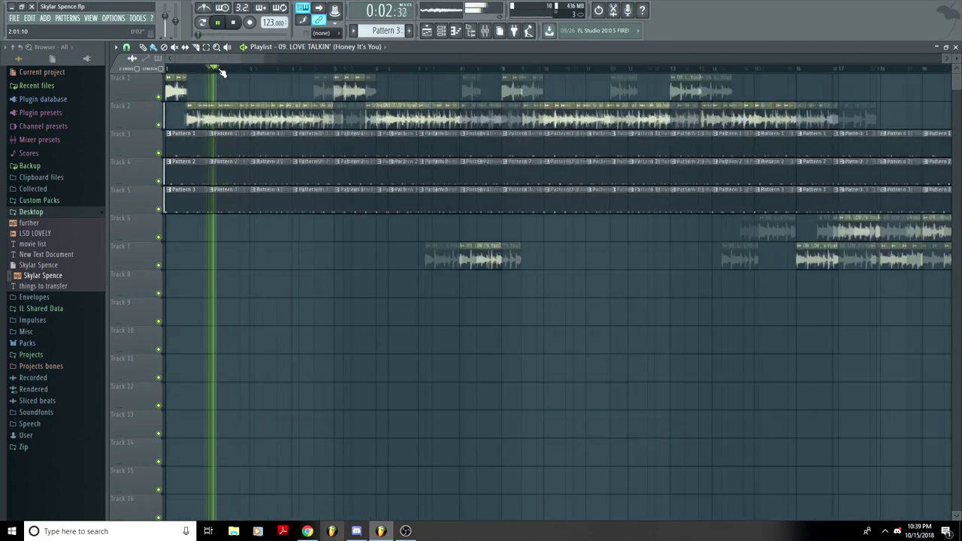
scroll(224, 72, "down", 3)
left_click(227, 68)
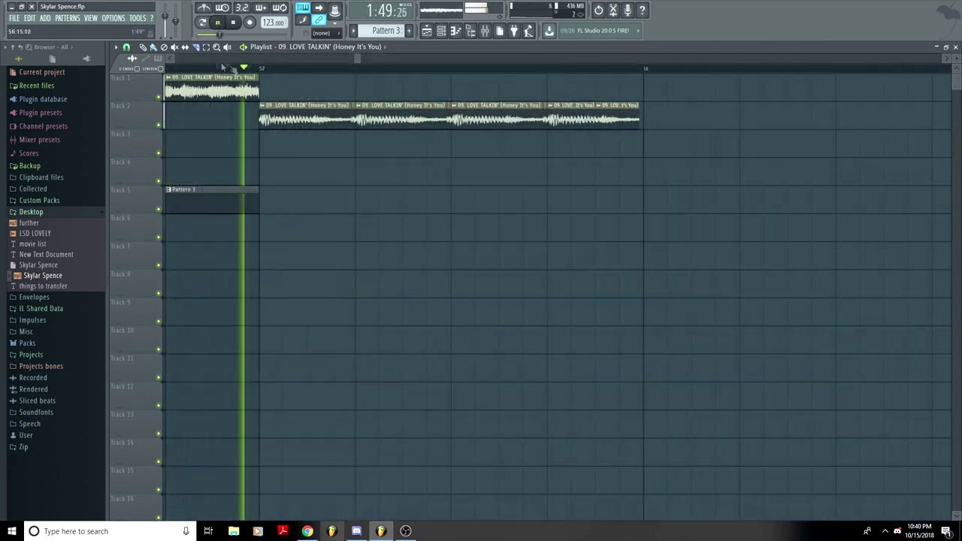
With a changed snap setting, paint a short slice on track 3 just before bar 58 and delete the muted slices on tracks 4, 5 and 7
left_click(154, 48)
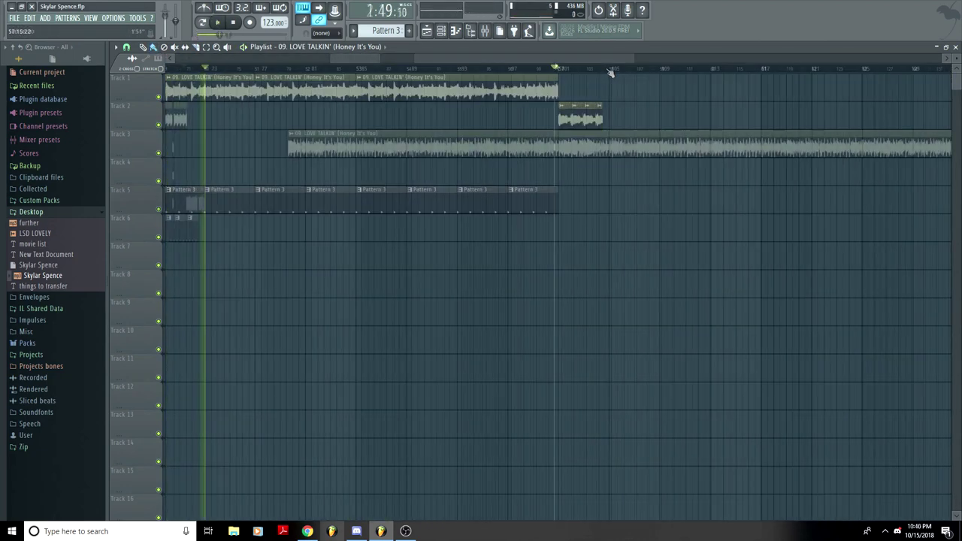
scroll(563, 74, "down", 3)
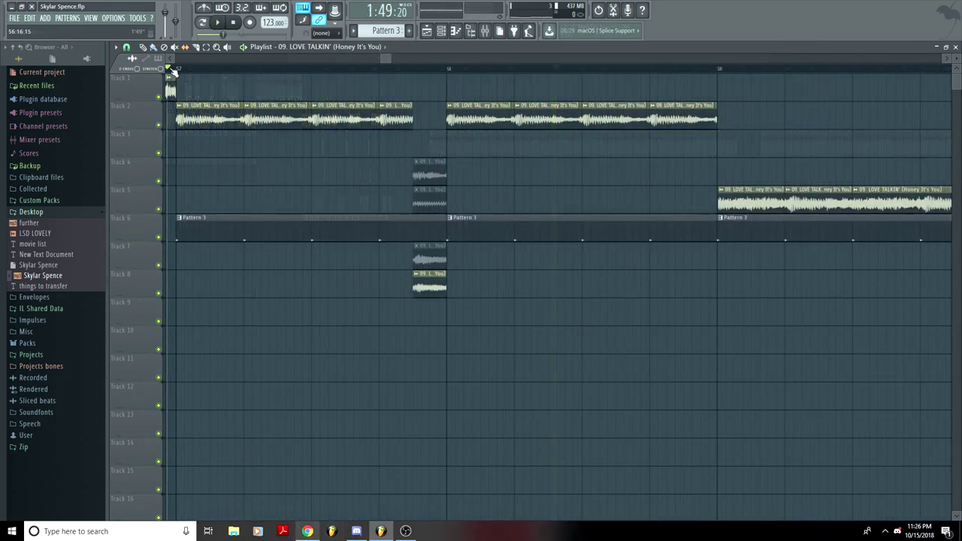
left_click(126, 47)
left_click(136, 190)
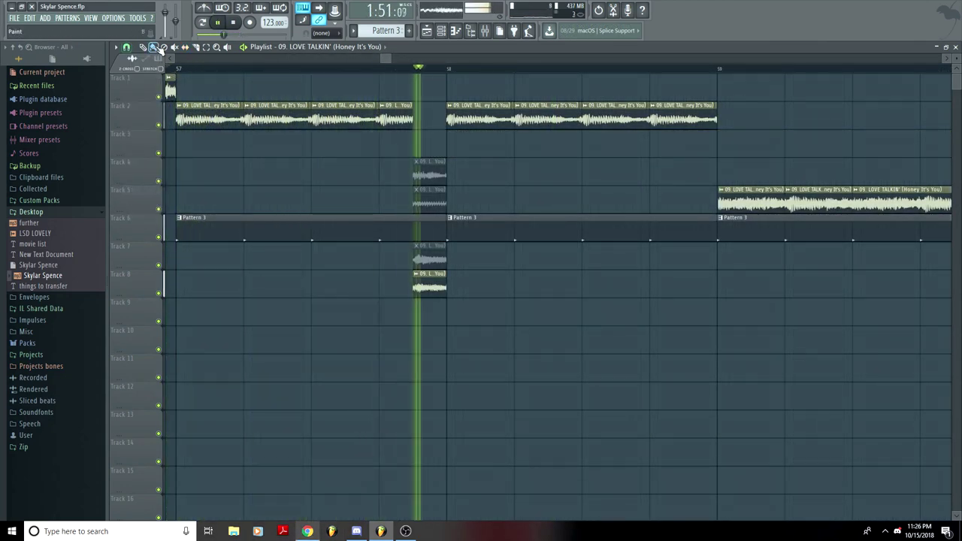
scroll(363, 73, "down", 3)
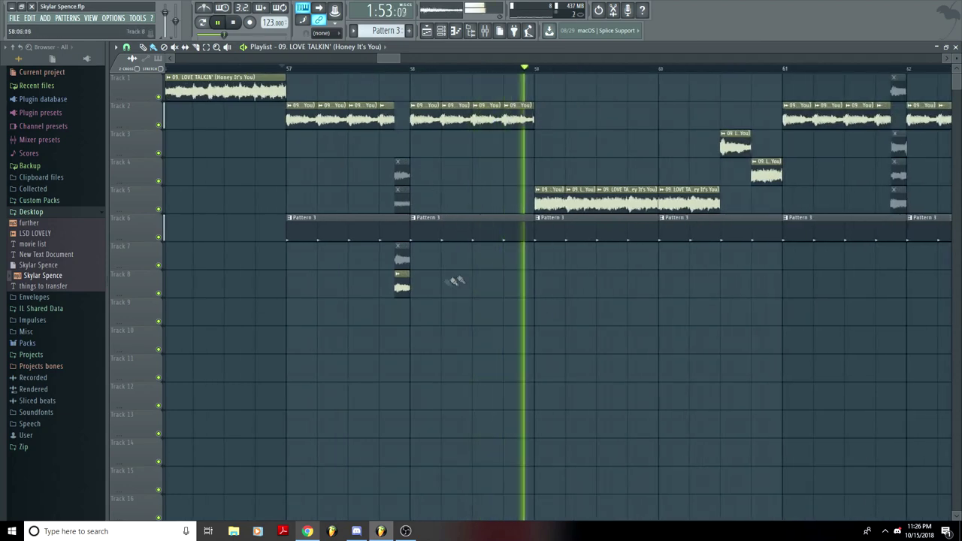
left_click(402, 145)
right_click(405, 175)
right_click(404, 201)
right_click(405, 263)
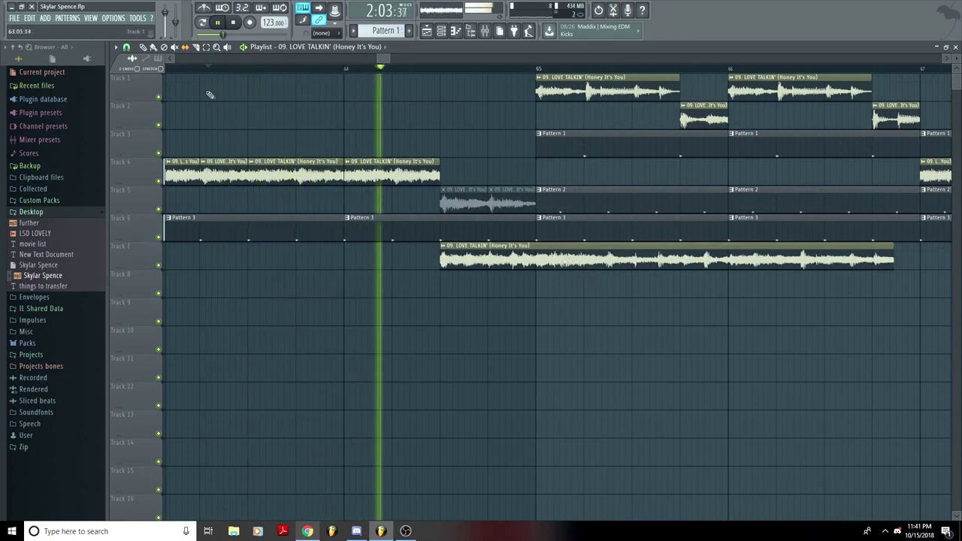
Slice the long LOVE TALKIN' clip on track 7 at bar 65 and move its first half-bar piece up to track 2
left_click(126, 46)
left_click(143, 189)
left_click(196, 47)
key("space")
key("space")
key("space")
key("space")
left_click(537, 254)
left_click_drag(467, 251, 467, 98)
scroll(468, 97, "down", 6)
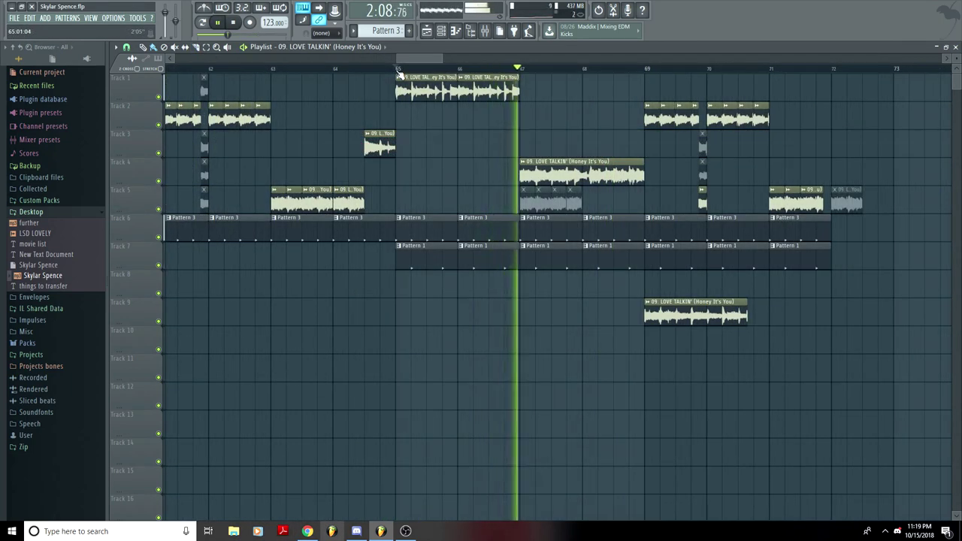
scroll(397, 69, "down", 3)
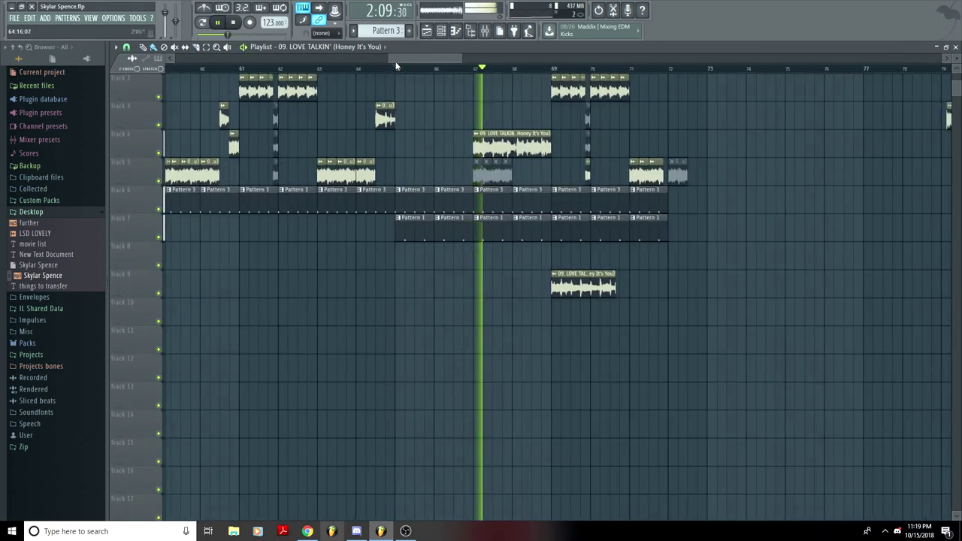
left_click_drag(396, 61, 411, 62)
scroll(415, 83, "up", 1)
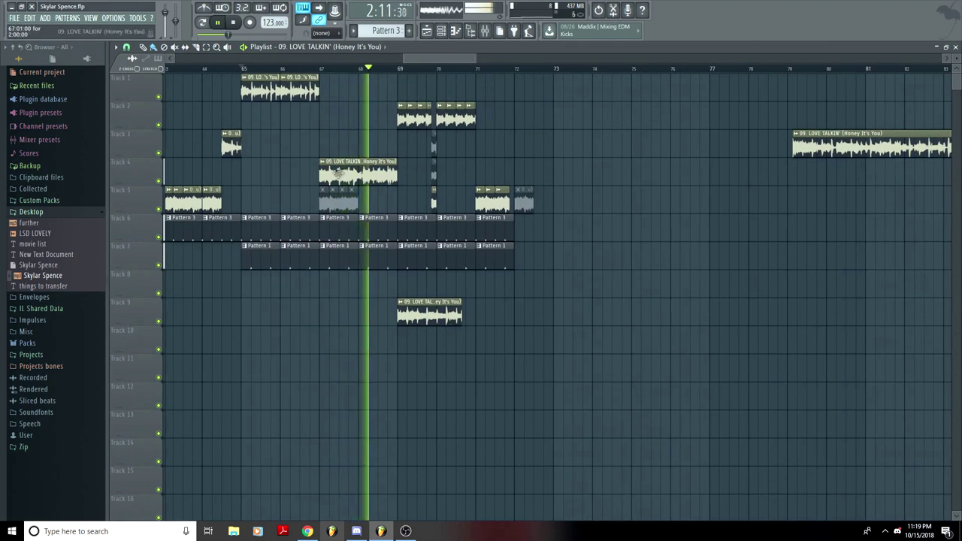
left_click(702, 190)
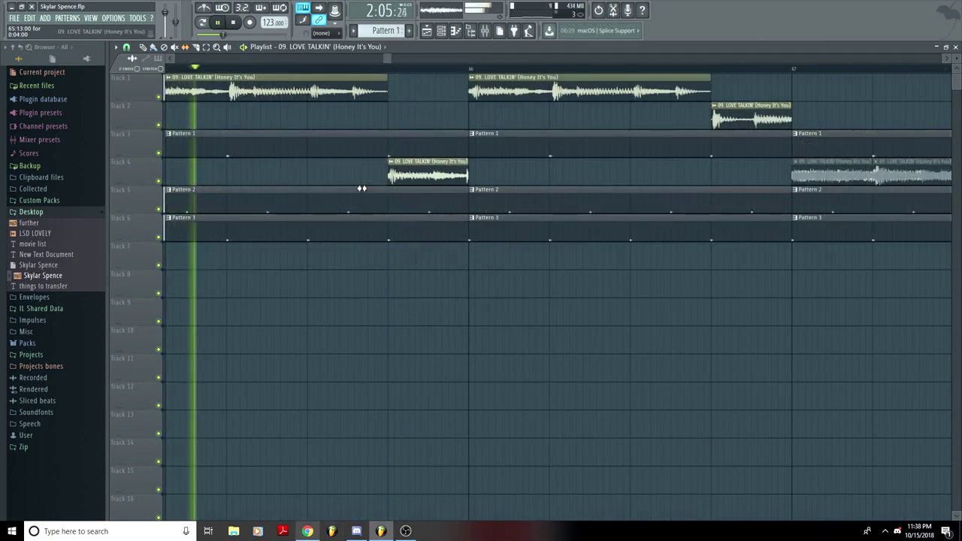
Select all sample and pattern clips from bar 65 to bar 73 on tracks 1 to 6
key("space")
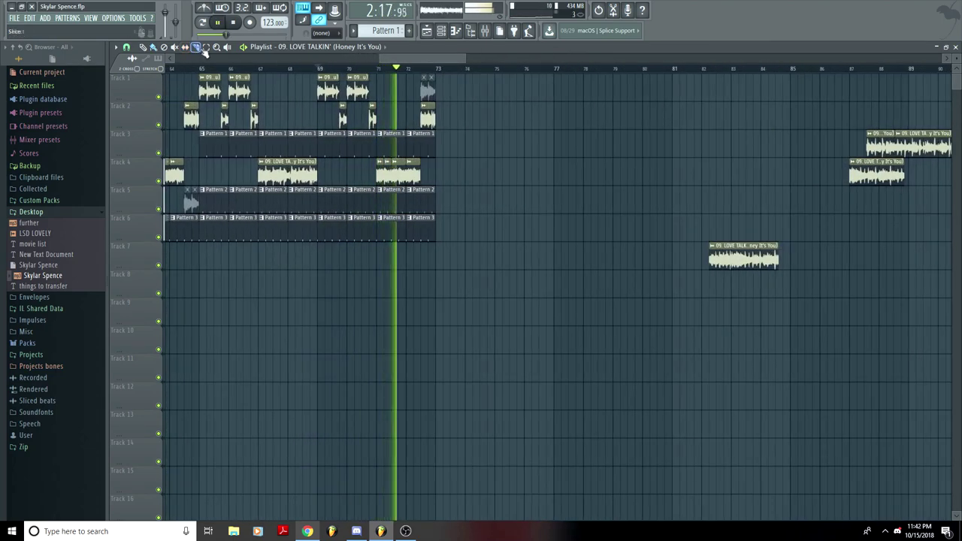
left_click_drag(500, 271, 202, 83)
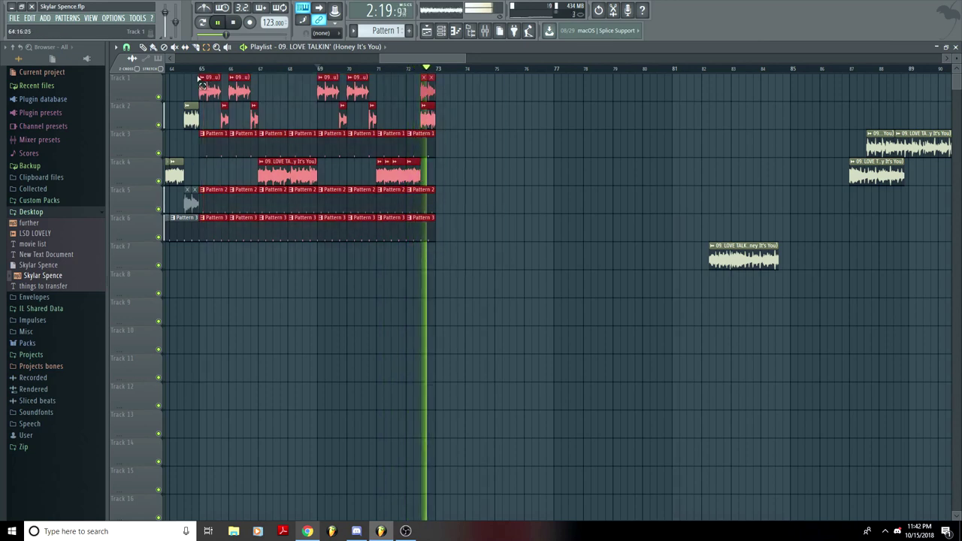
Open the playlist snap options and solo track 2
left_click(126, 46)
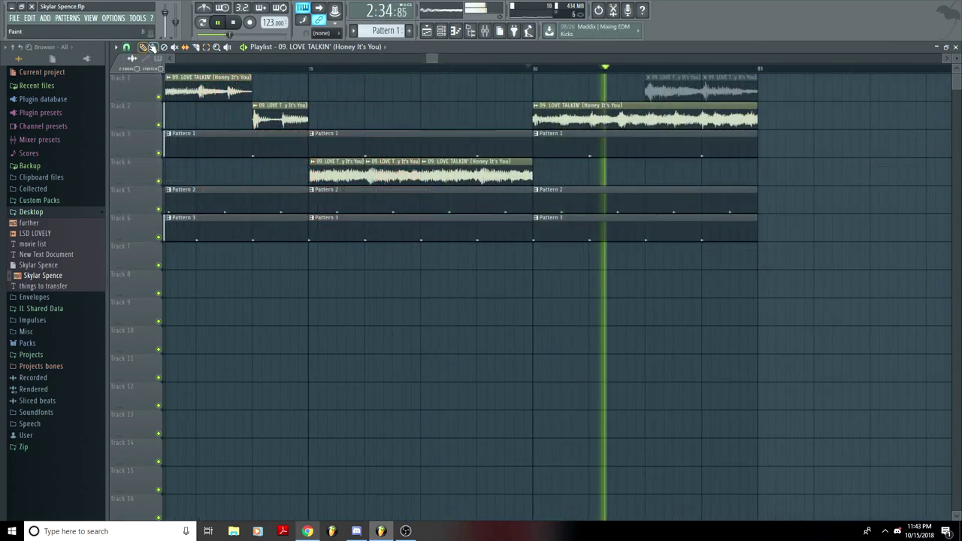
right_click(158, 124)
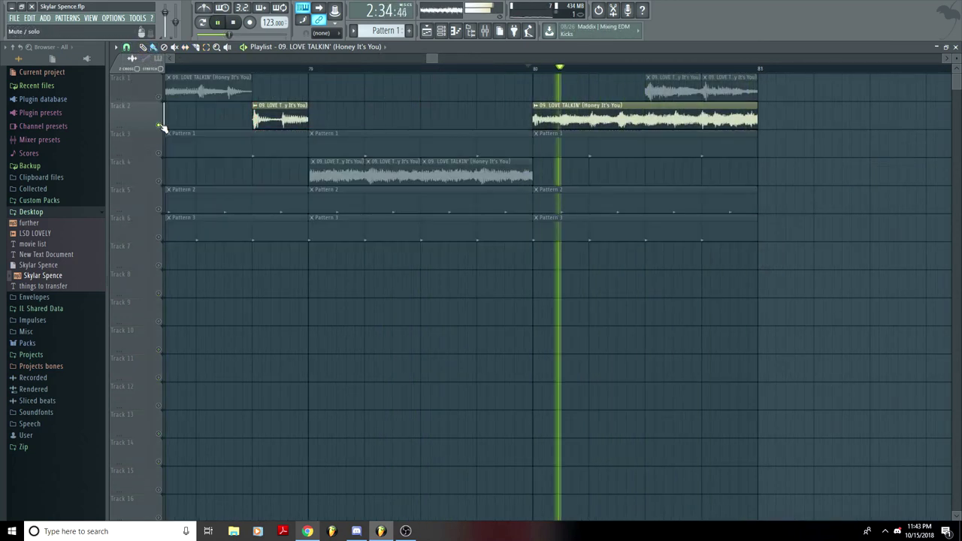